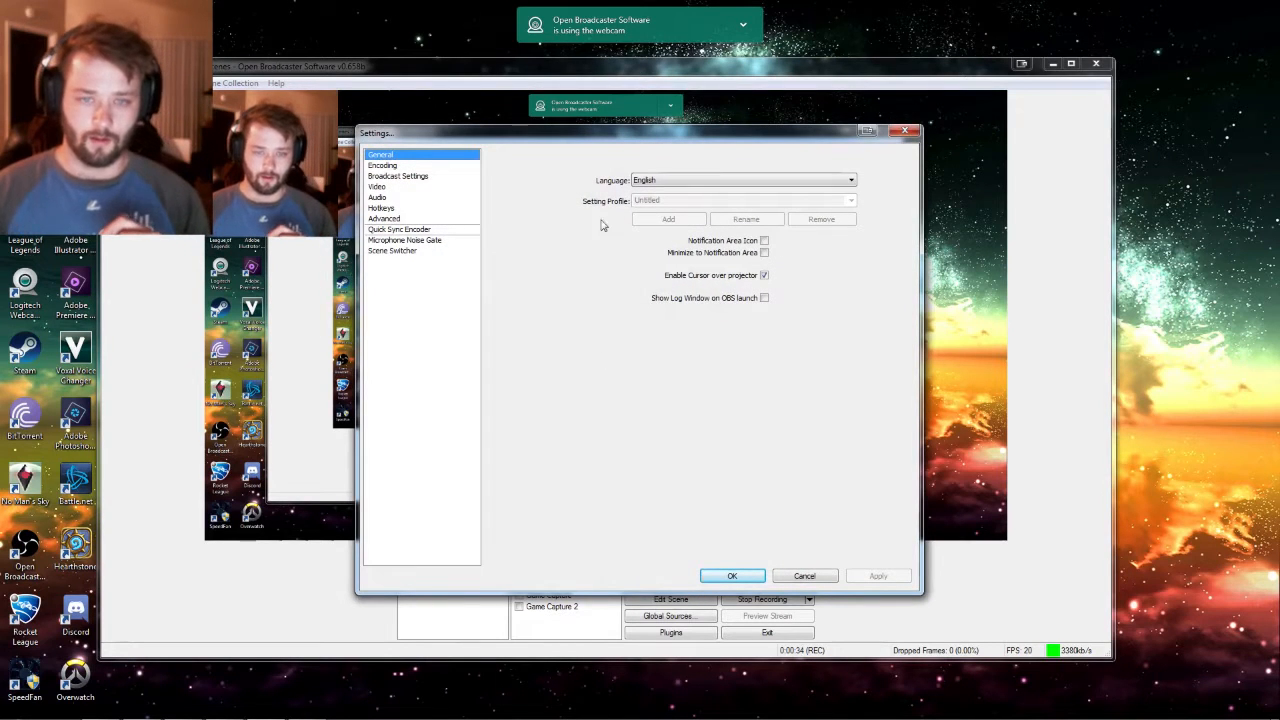
Move the Settings dialog clear of the source list, open its Encoding settings and hide the webcam-use notification.
{"action": "left_click_drag", "start_coordinate": [674, 134], "coordinate": [662, 60]}
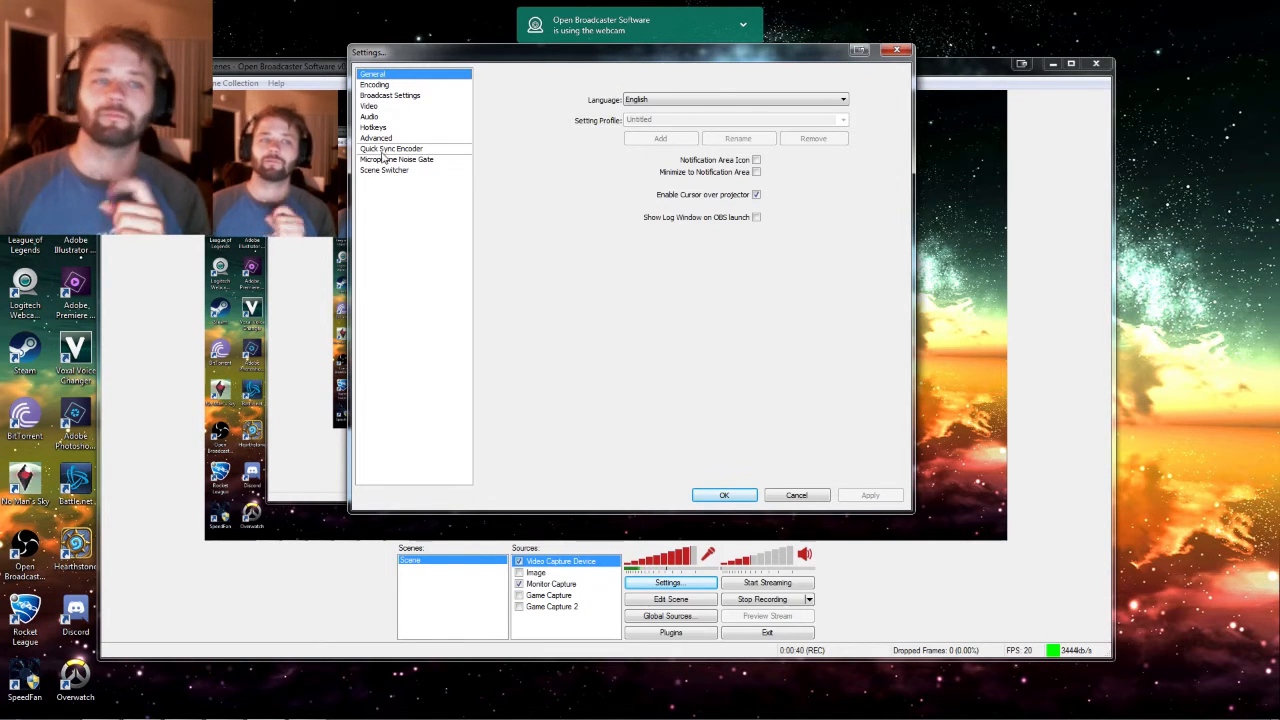
{"action": "left_click", "coordinate": [403, 95]}
{"action": "left_click", "coordinate": [430, 85]}
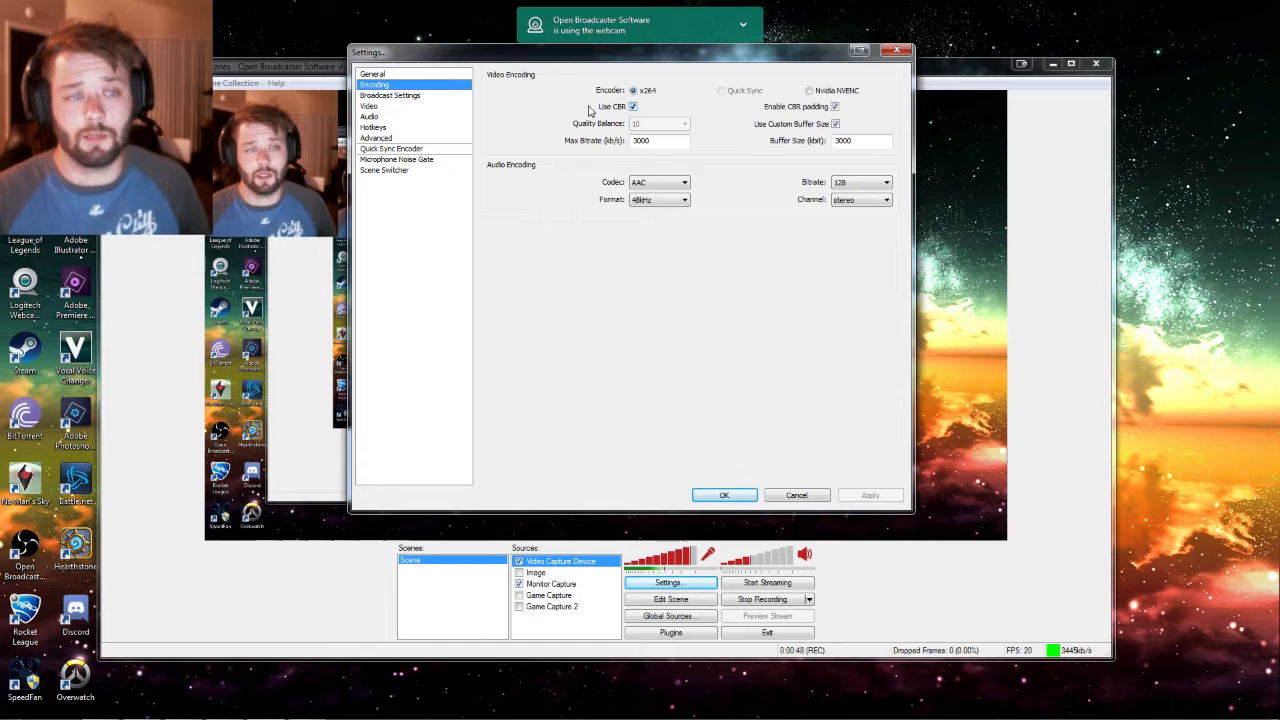
{"action": "left_click", "coordinate": [743, 24]}
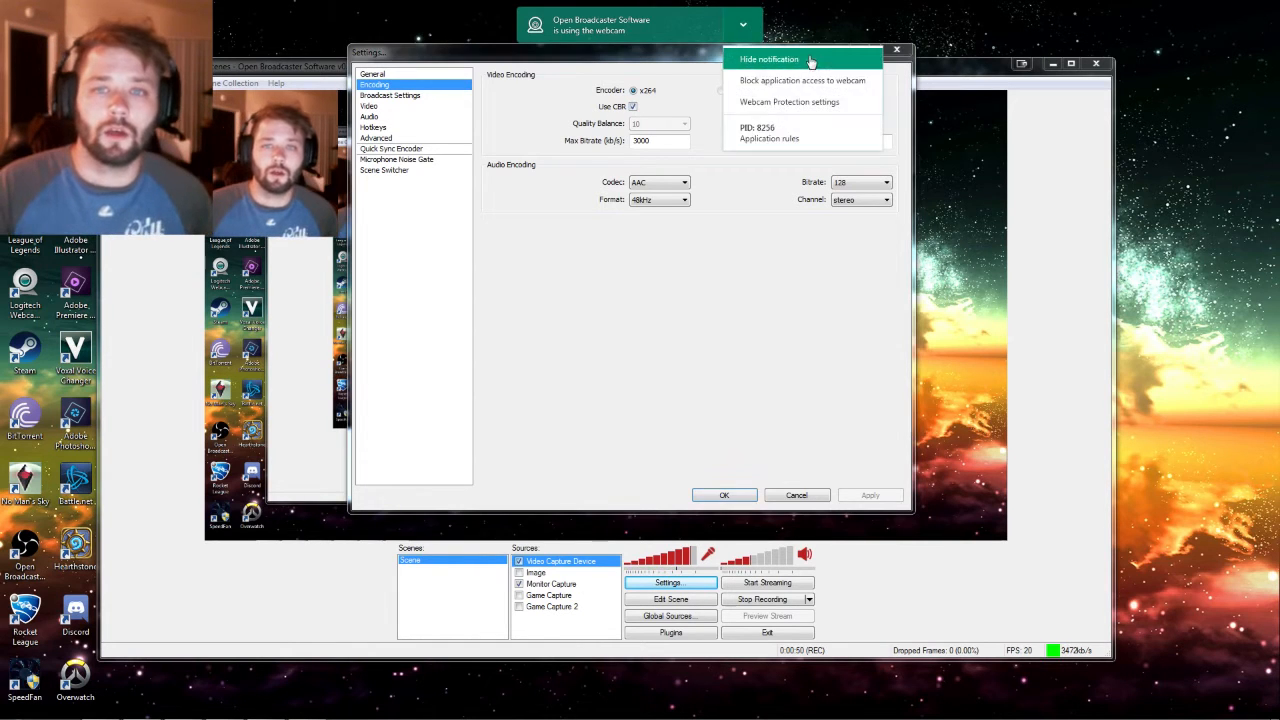
{"action": "left_click", "coordinate": [810, 60]}
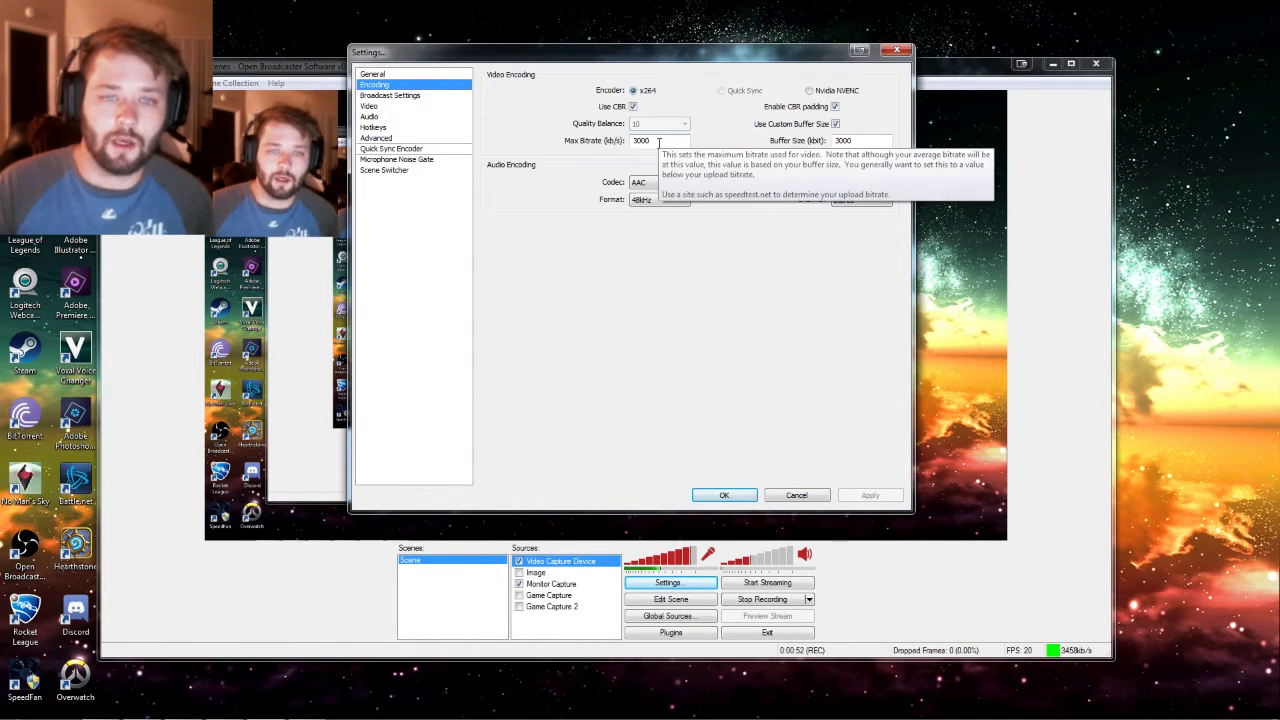
Examine the max bitrate and custom buffer size values of the video encoding.
{"action": "left_click_drag", "start_coordinate": [670, 142], "coordinate": [621, 143]}
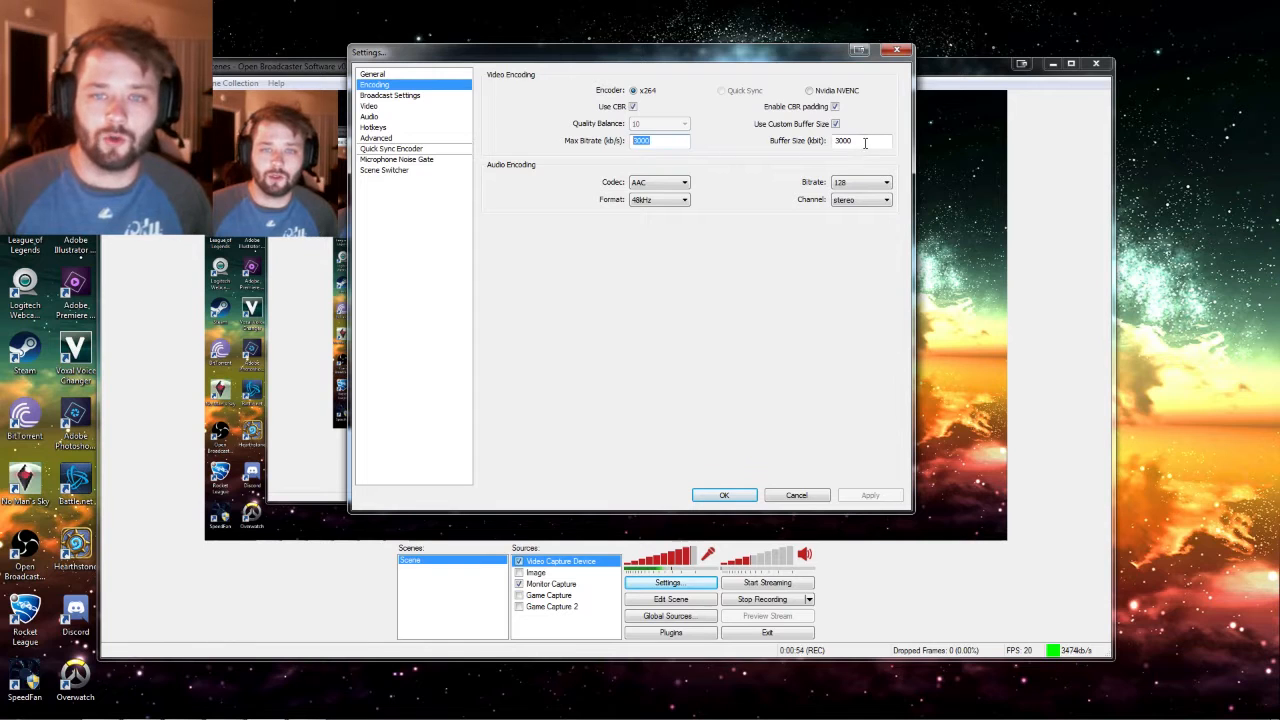
{"action": "left_click_drag", "start_coordinate": [868, 142], "coordinate": [822, 145]}
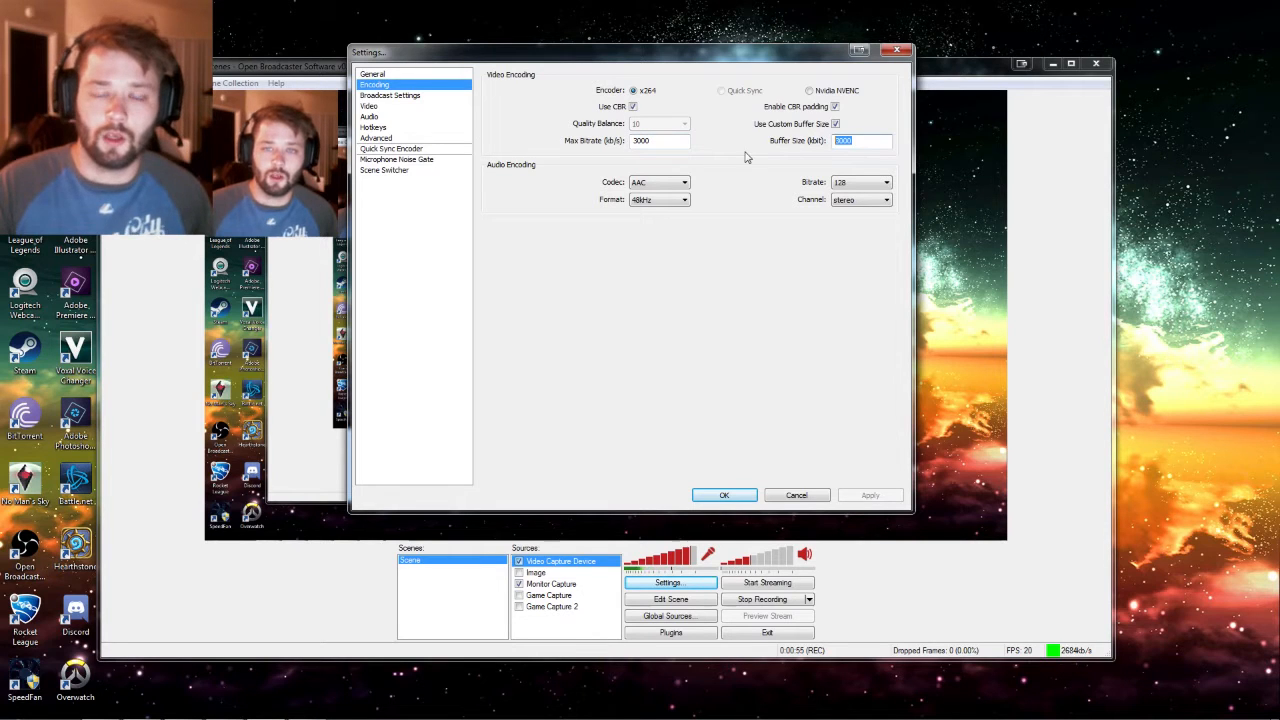
{"action": "left_click", "coordinate": [874, 141]}
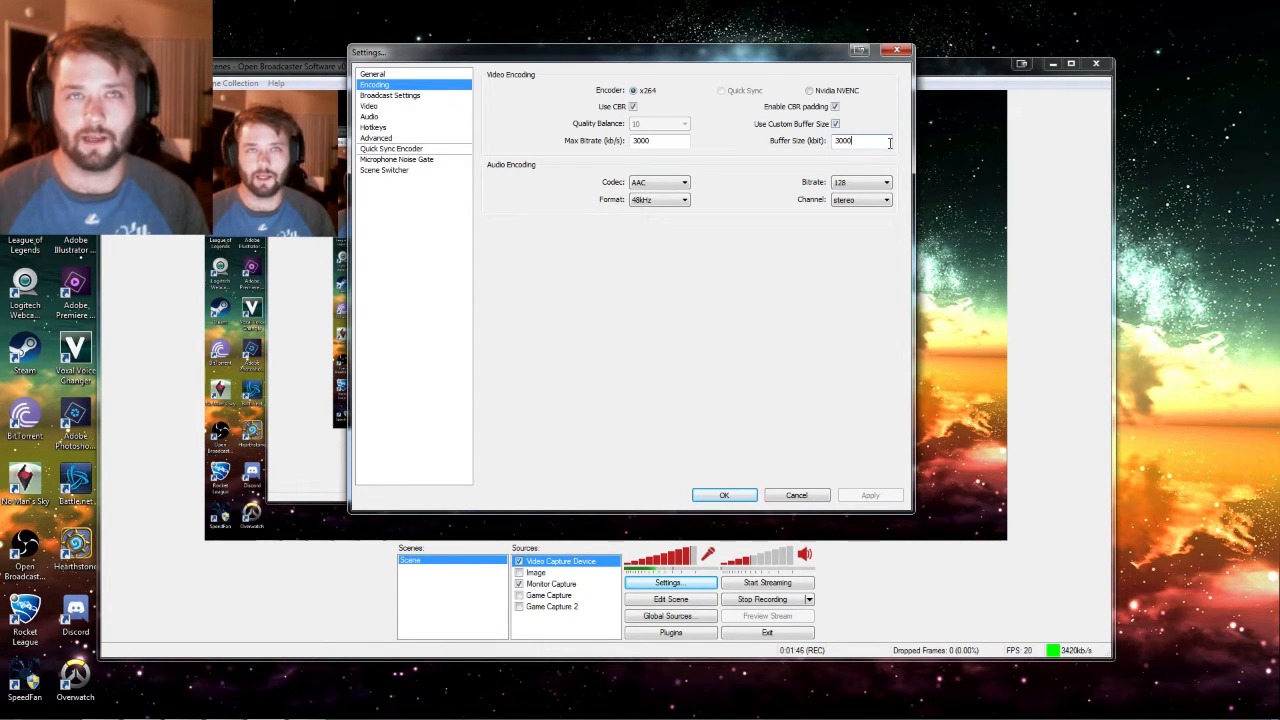
Set the video encoding's custom buffer size to 50000 kbit.
{"action": "left_click_drag", "start_coordinate": [884, 143], "coordinate": [815, 145]}
{"action": "type", "text": "50"}
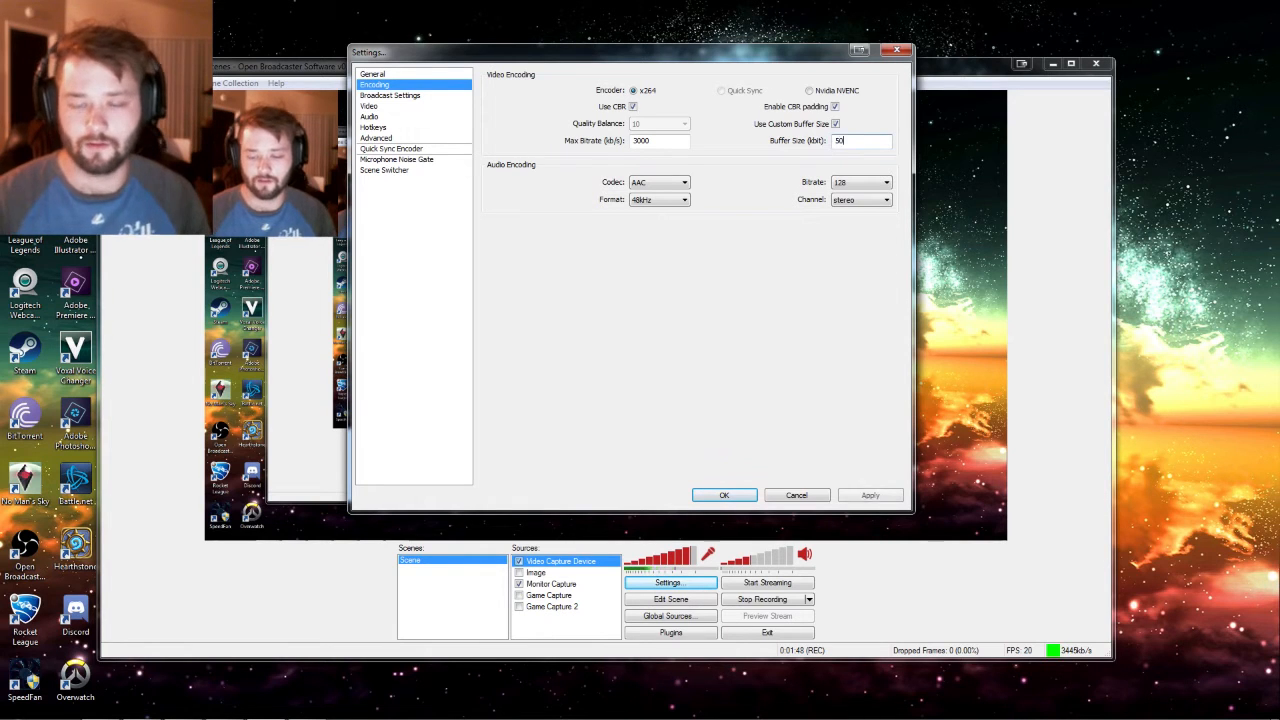
{"action": "type", "text": "000"}
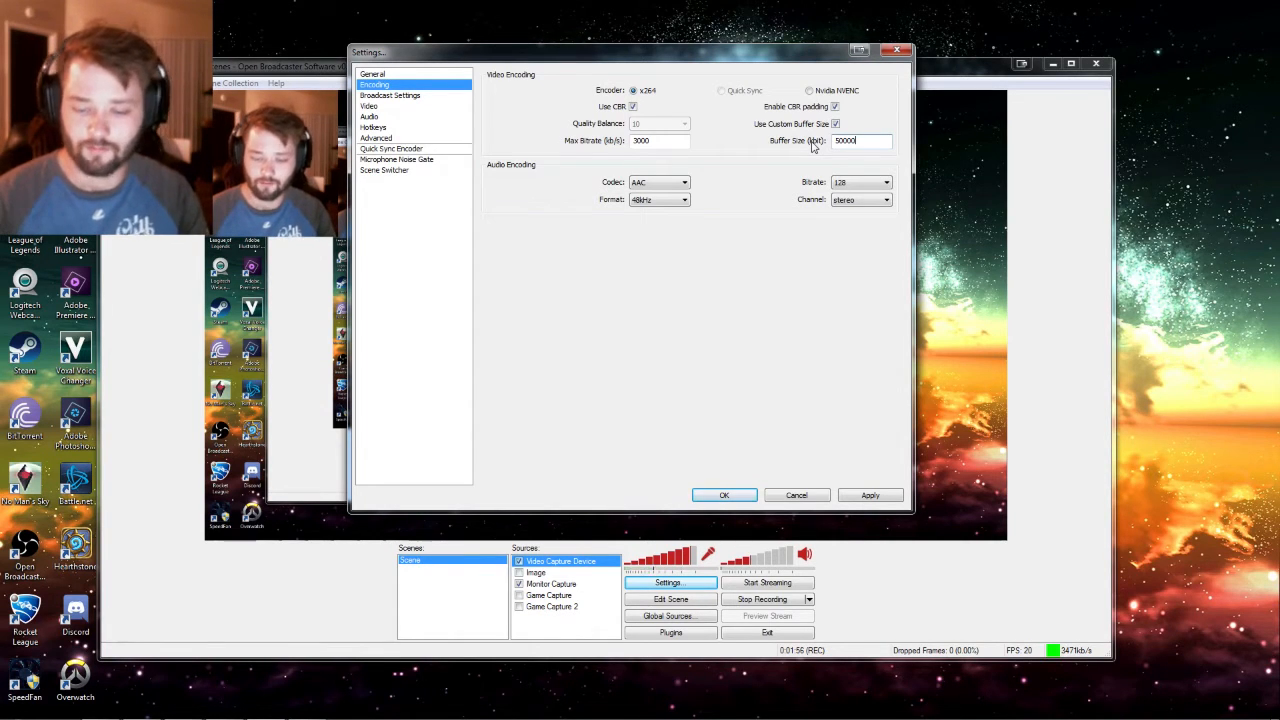
Try a custom buffer size of 440000 kbit, and set it back to 3000 kbit.
{"action": "key", "text": "BackSpace"}
{"action": "key", "text": "BackSpace"}
{"action": "key", "text": "BackSpace"}
{"action": "key", "text": "BackSpace"}
{"action": "key", "text": "BackSpace"}
{"action": "type", "text": "44000"}
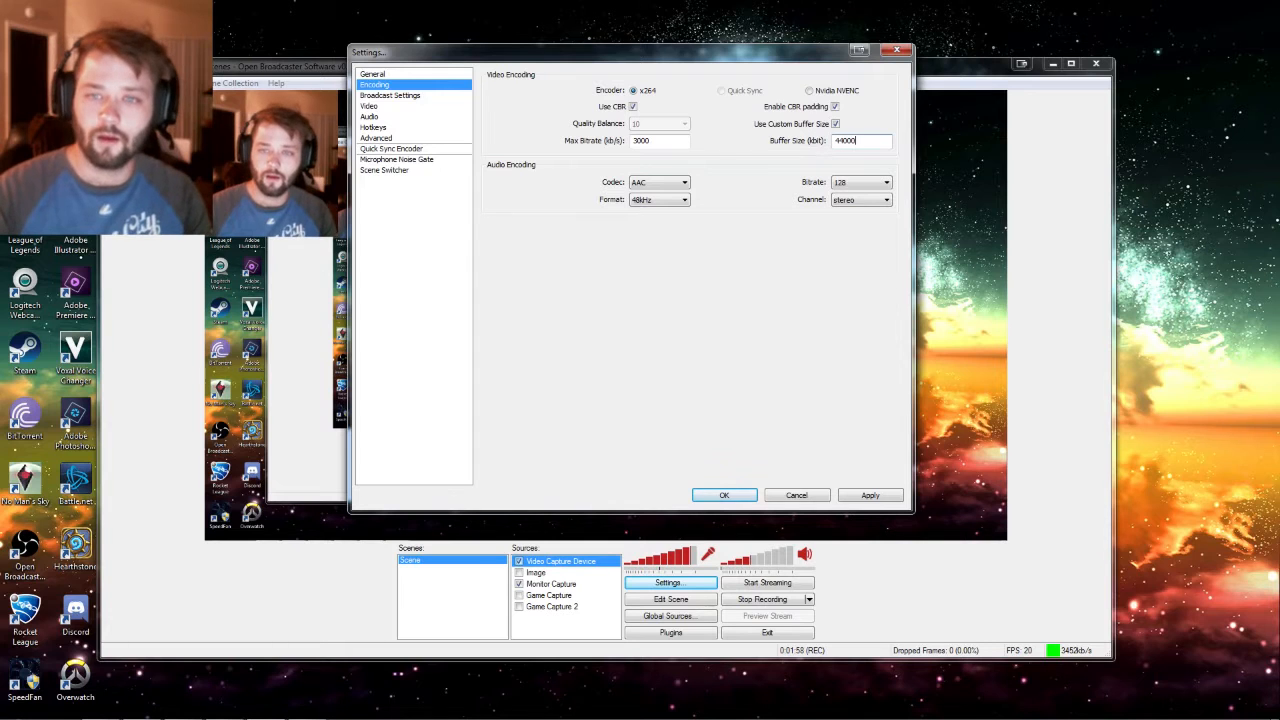
{"action": "type", "text": "0"}
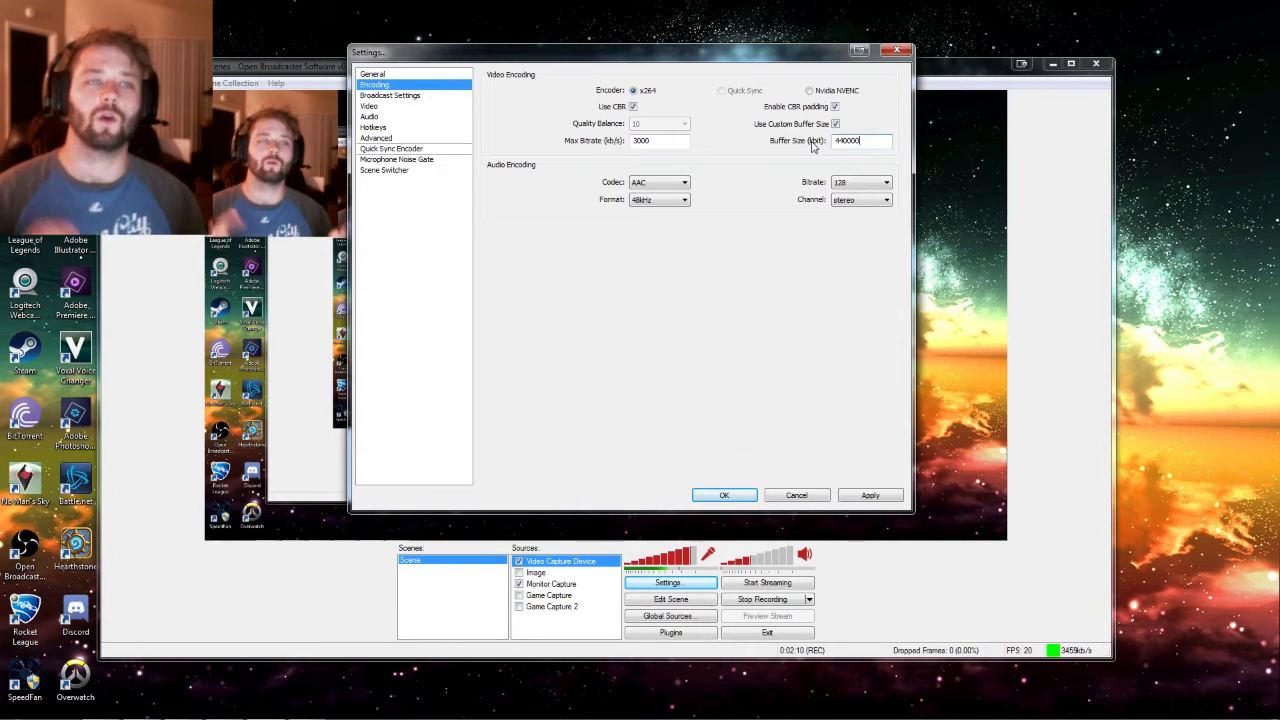
{"action": "double_click", "coordinate": [871, 144]}
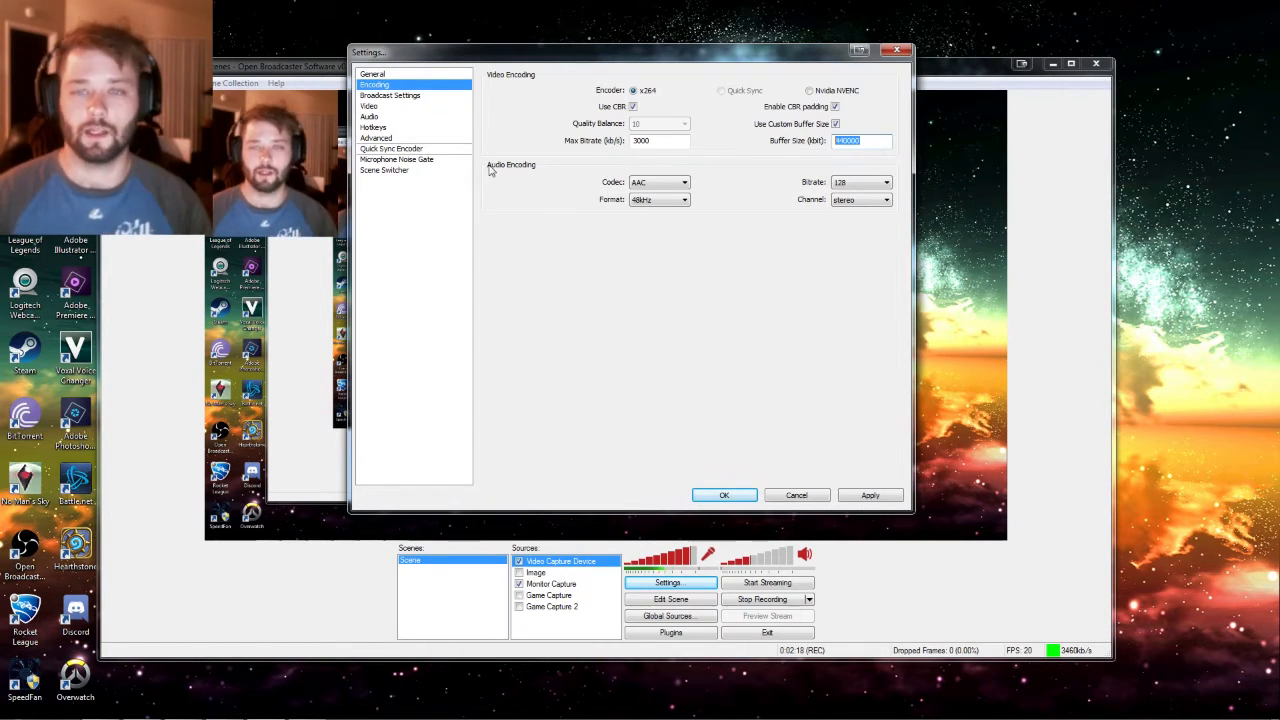
{"action": "type", "text": "300"}
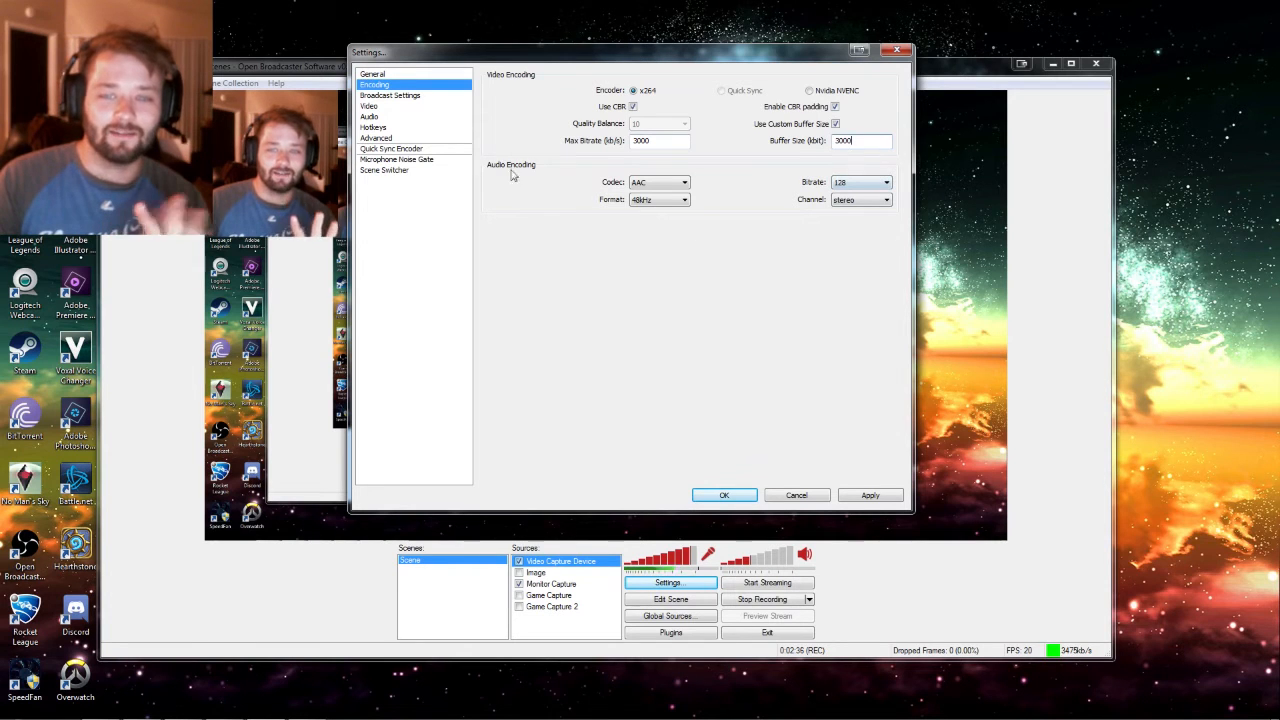
Open the Broadcast Settings without saving the encoding changes, and examine the available streaming services and the stream key field.
{"action": "left_click", "coordinate": [434, 97]}
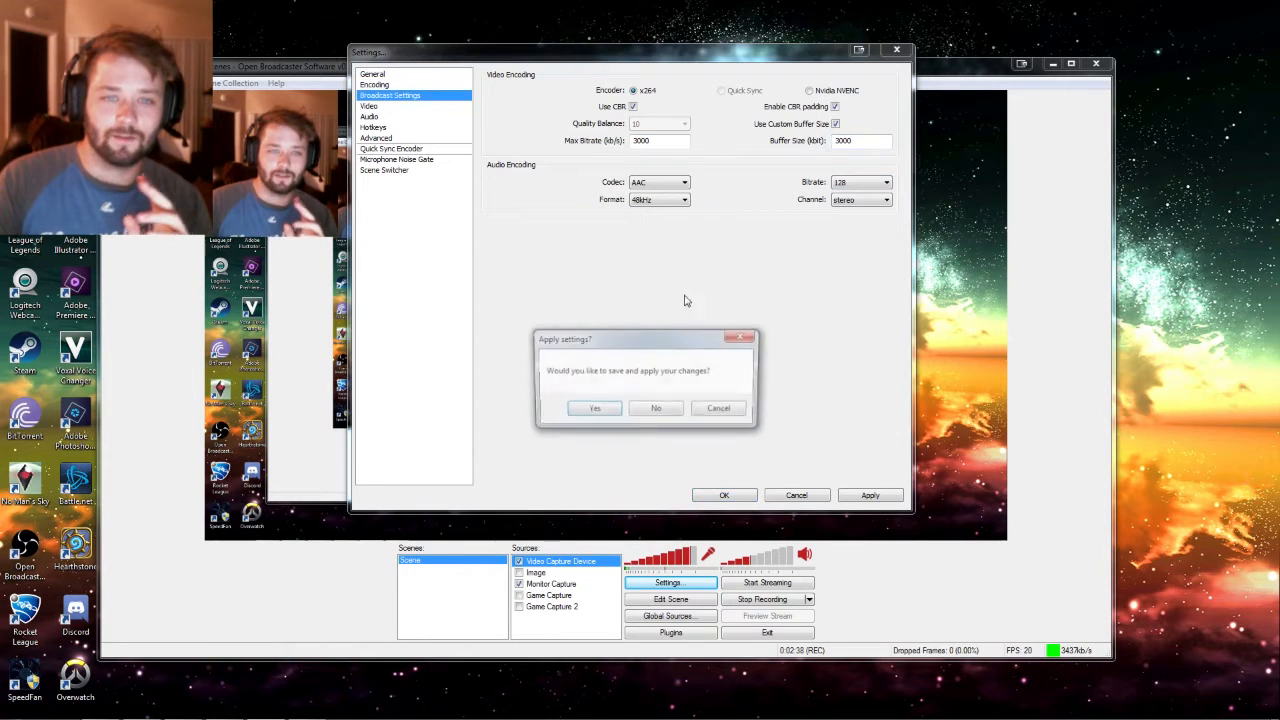
{"action": "left_click", "coordinate": [658, 410]}
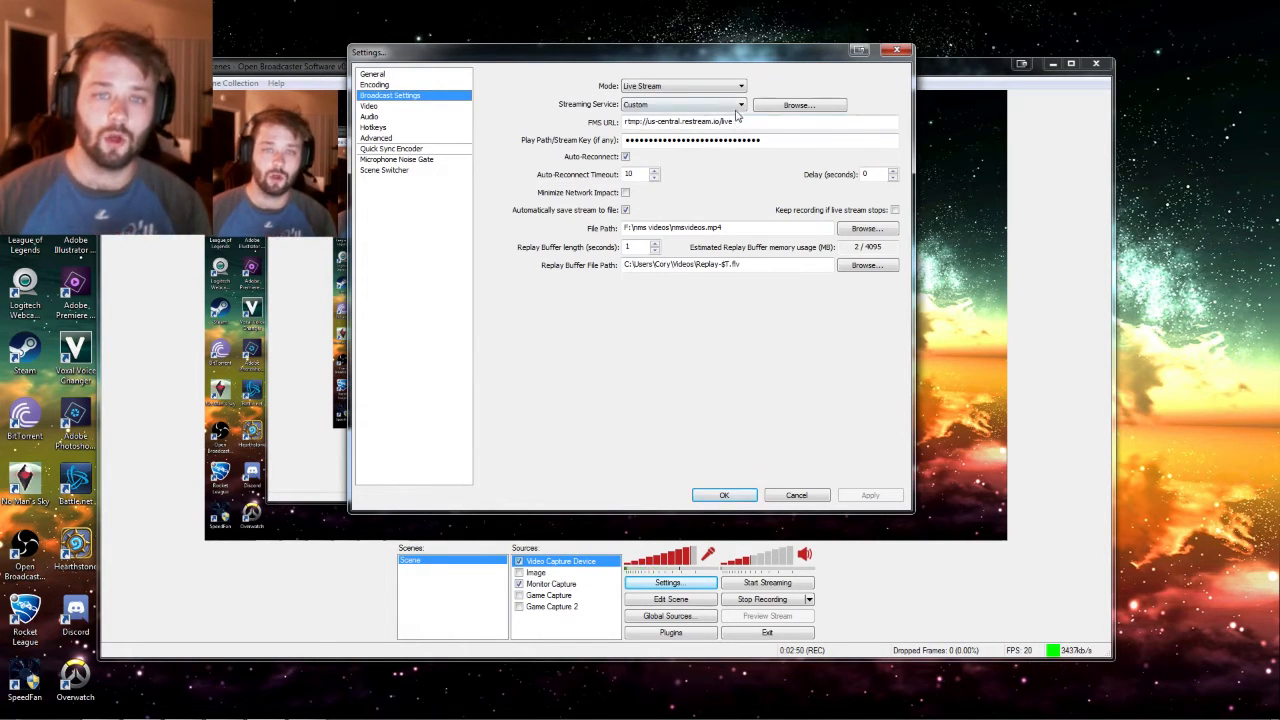
{"action": "left_click", "coordinate": [733, 104]}
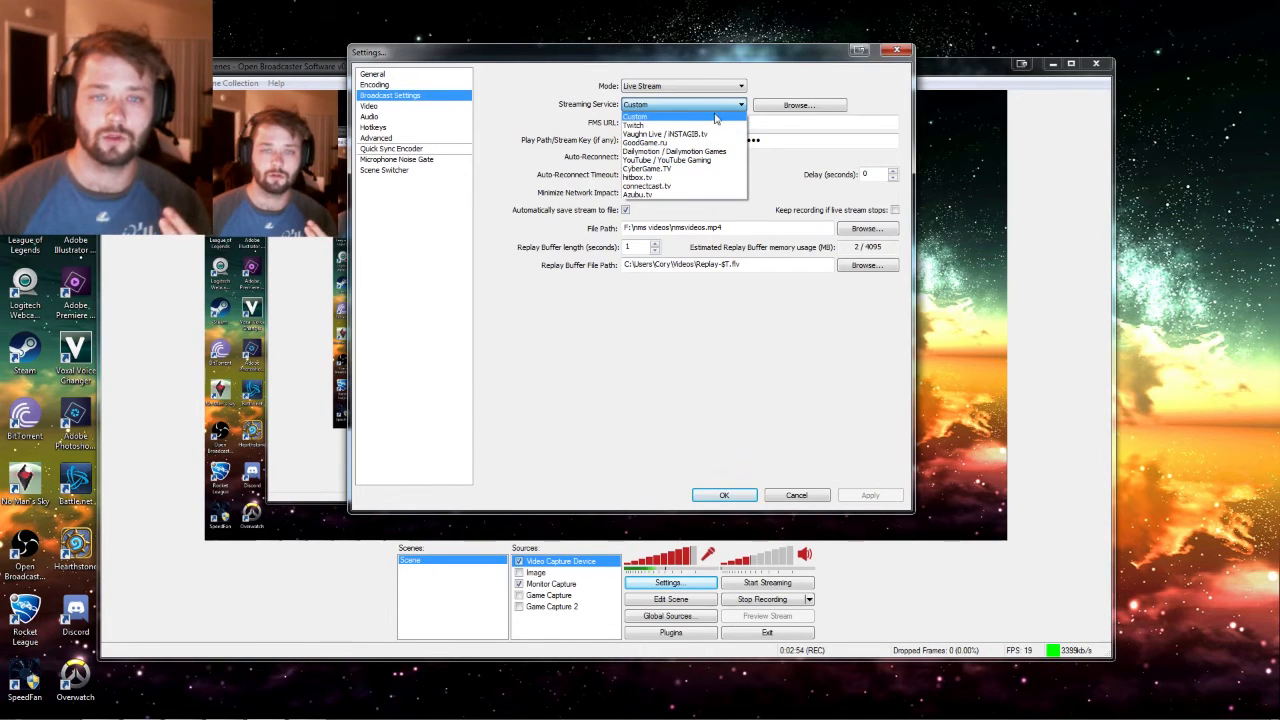
{"action": "left_click", "coordinate": [532, 112]}
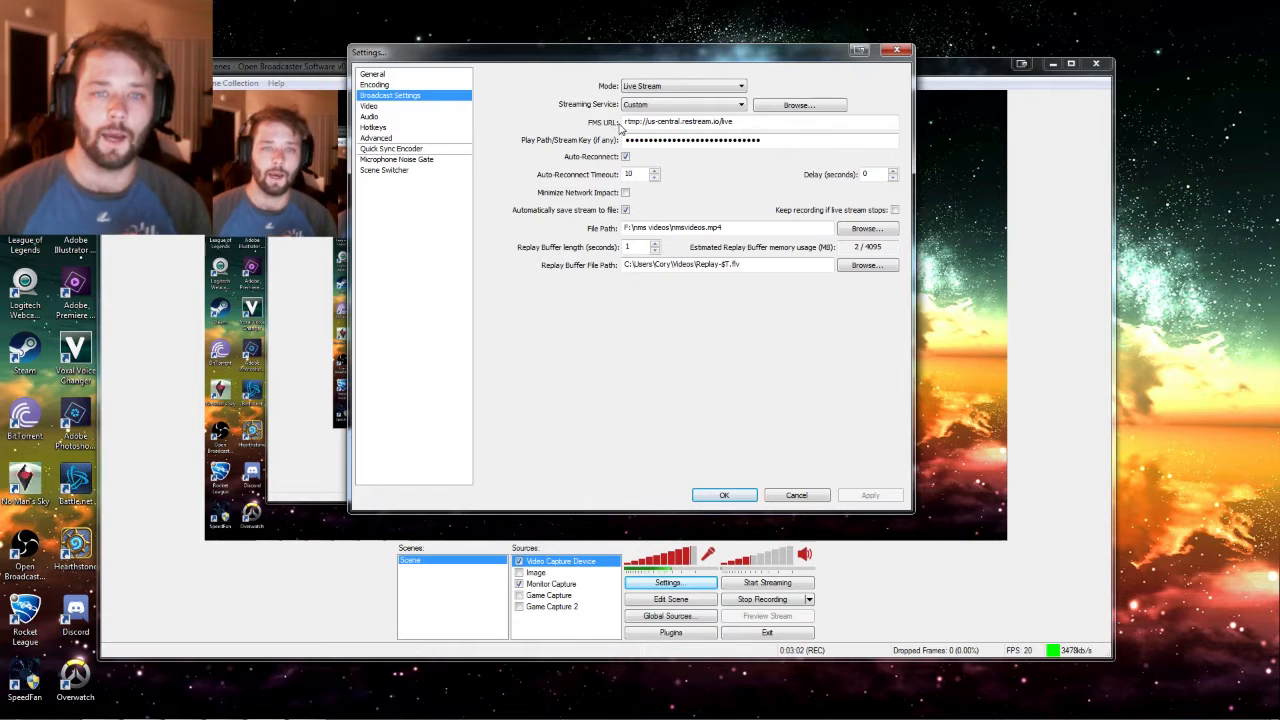
{"action": "left_click", "coordinate": [772, 140]}
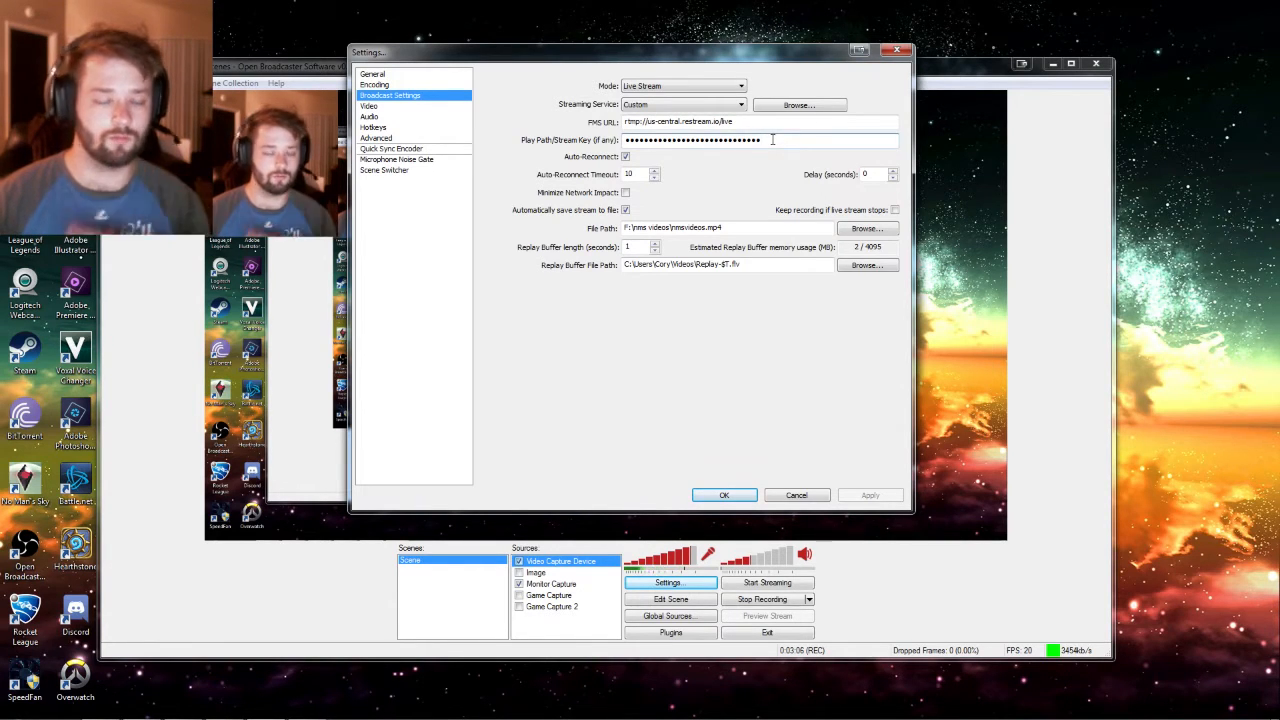
{"action": "key", "text": "ctrl+a"}
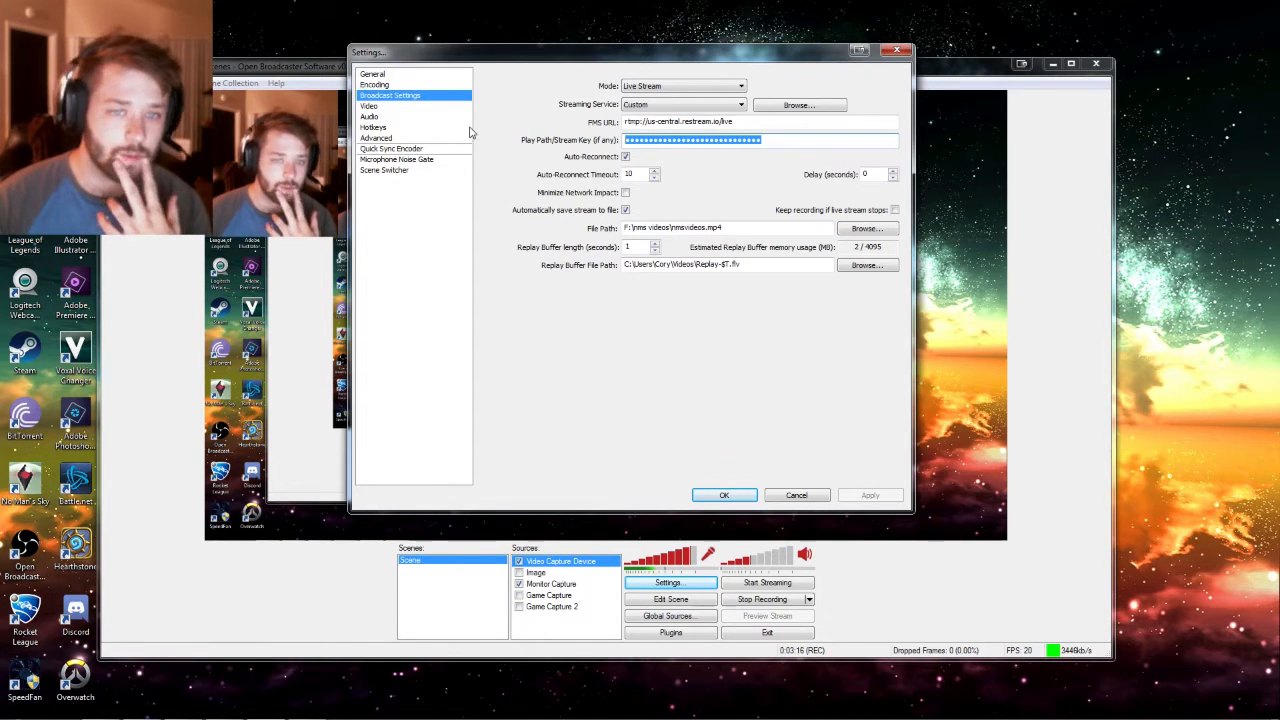
Try a resolution downscale of 1.50 (1280x720) in the Video settings, and return it to None (1920x1080).
{"action": "left_click", "coordinate": [370, 116]}
{"action": "left_click", "coordinate": [380, 106]}
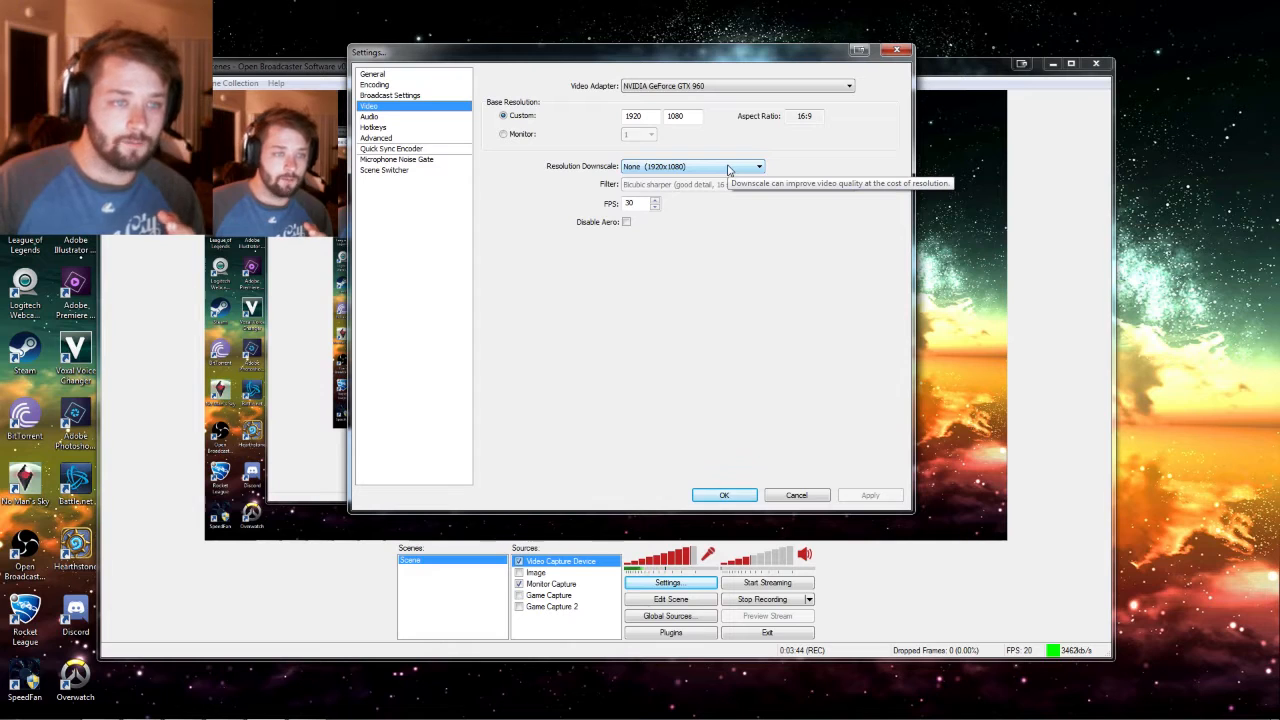
{"action": "left_click", "coordinate": [729, 168]}
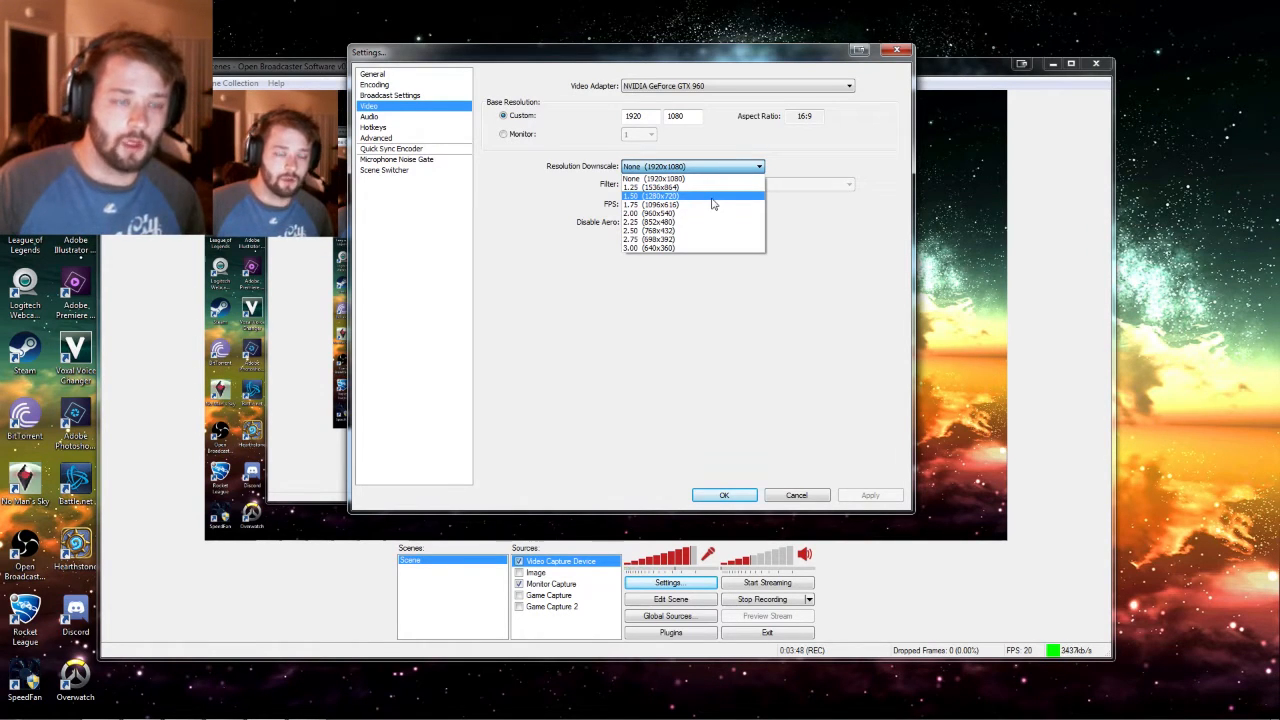
{"action": "left_click", "coordinate": [712, 197]}
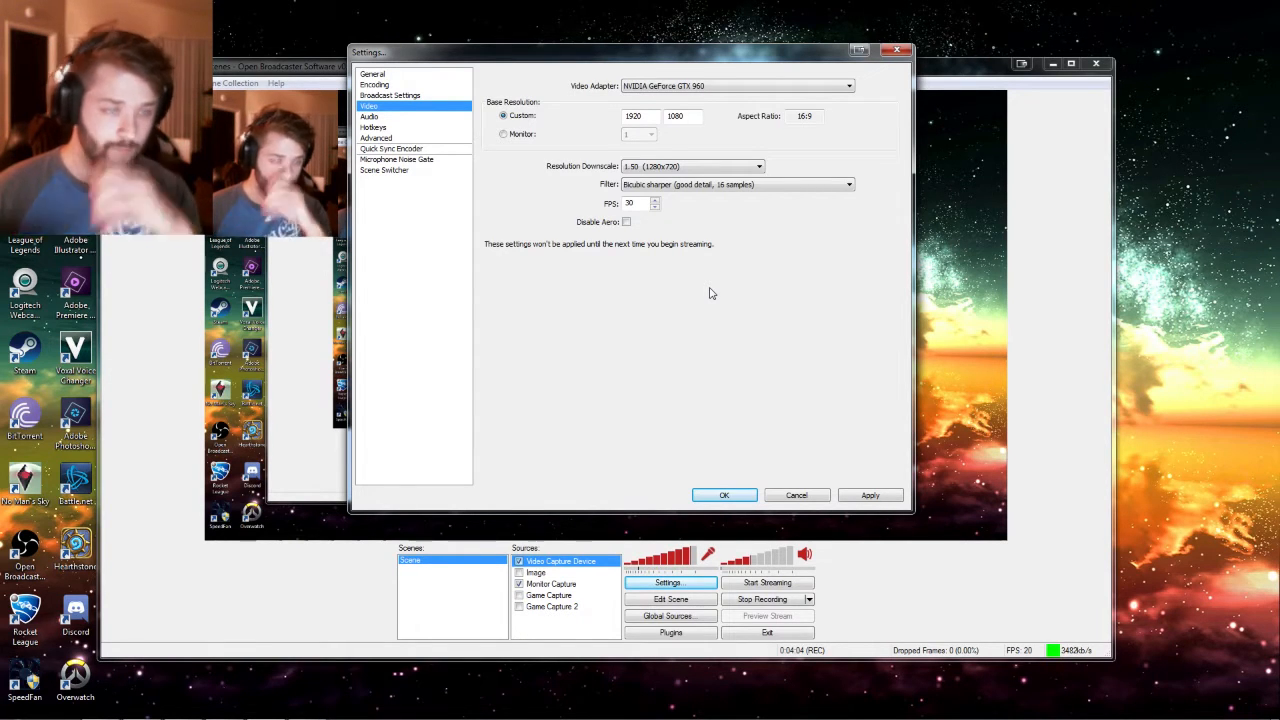
{"action": "left_click", "coordinate": [698, 167]}
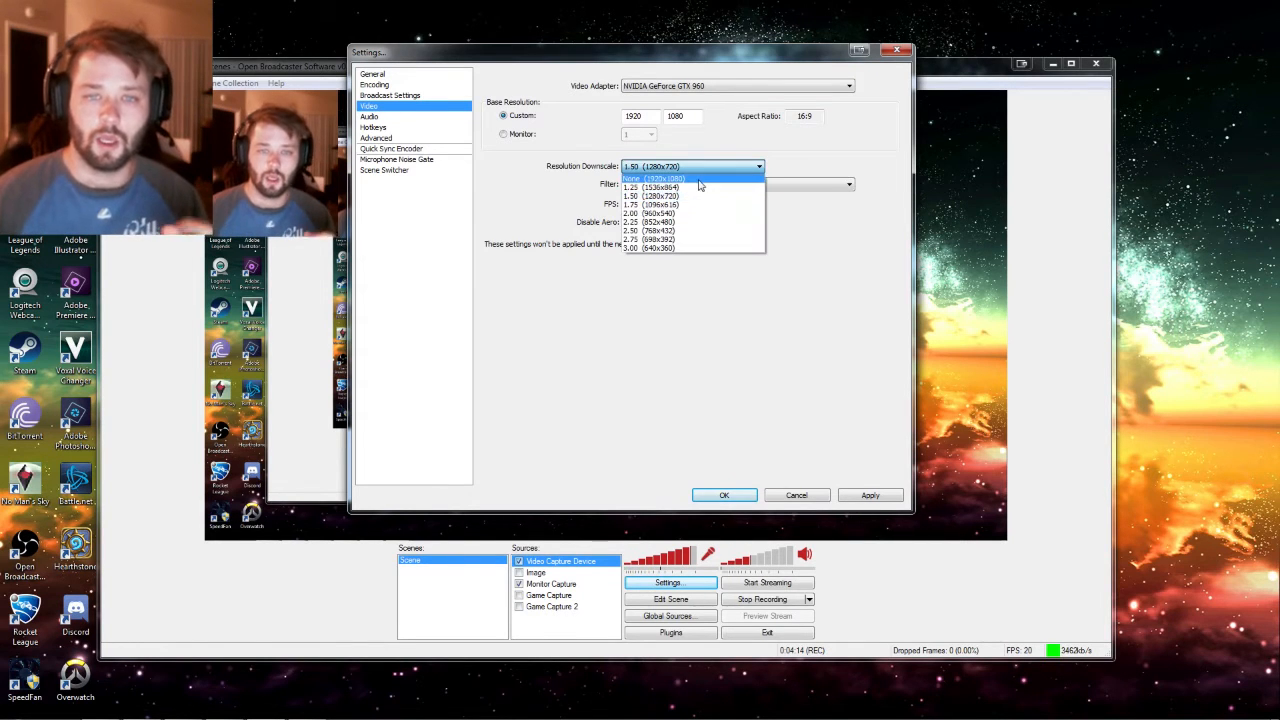
{"action": "left_click", "coordinate": [692, 180]}
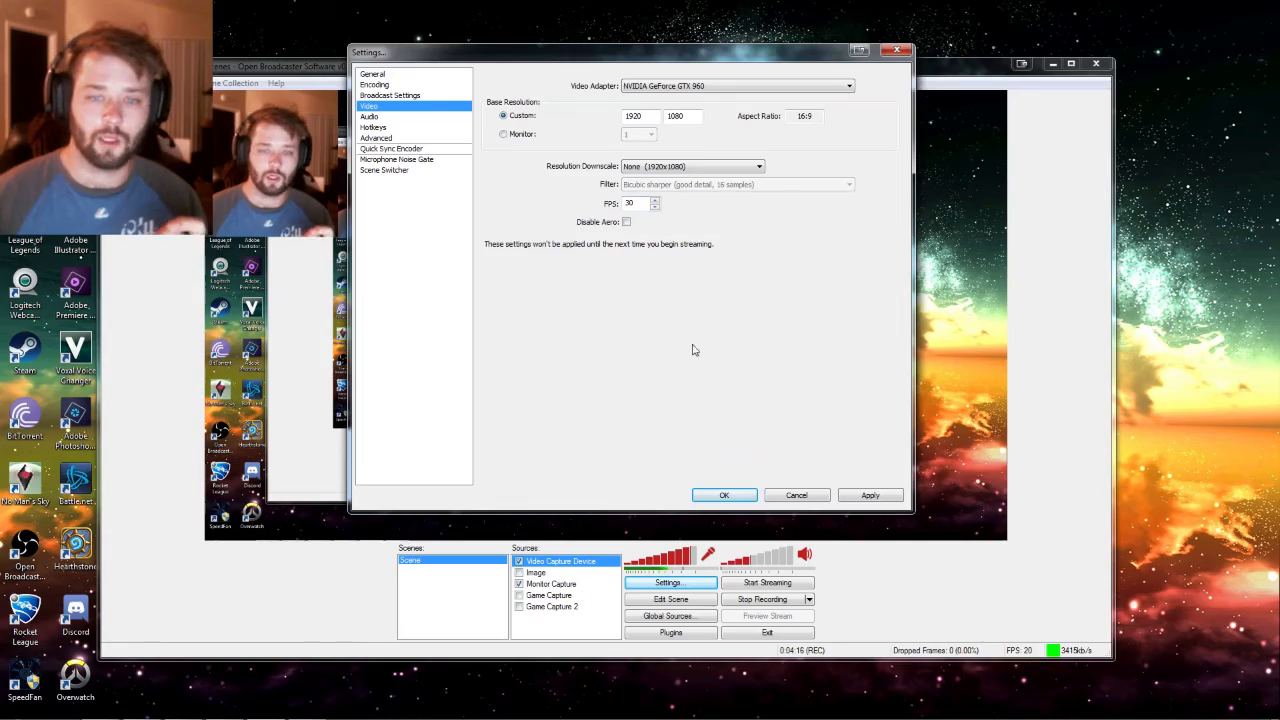
{"action": "left_click", "coordinate": [412, 117]}
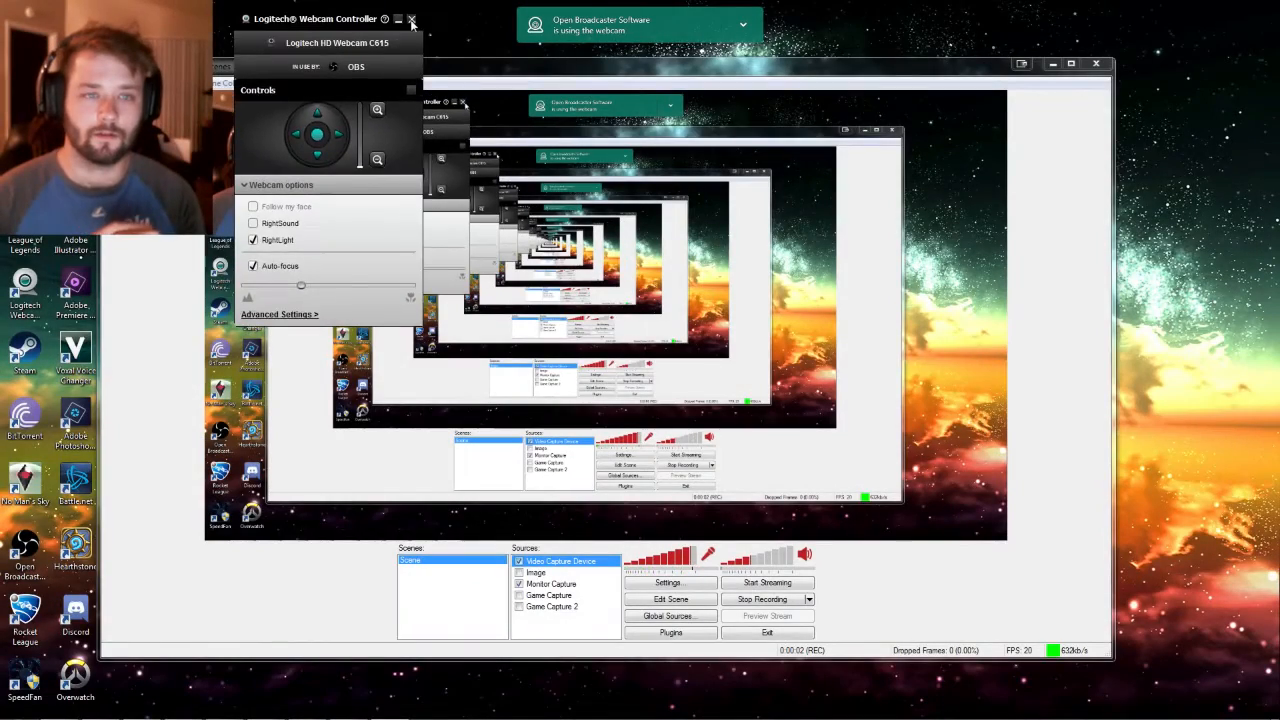
Close the webcam controller, reopen the Settings dialog and review the Audio and Microphone Noise Gate settings.
{"action": "left_click", "coordinate": [414, 11]}
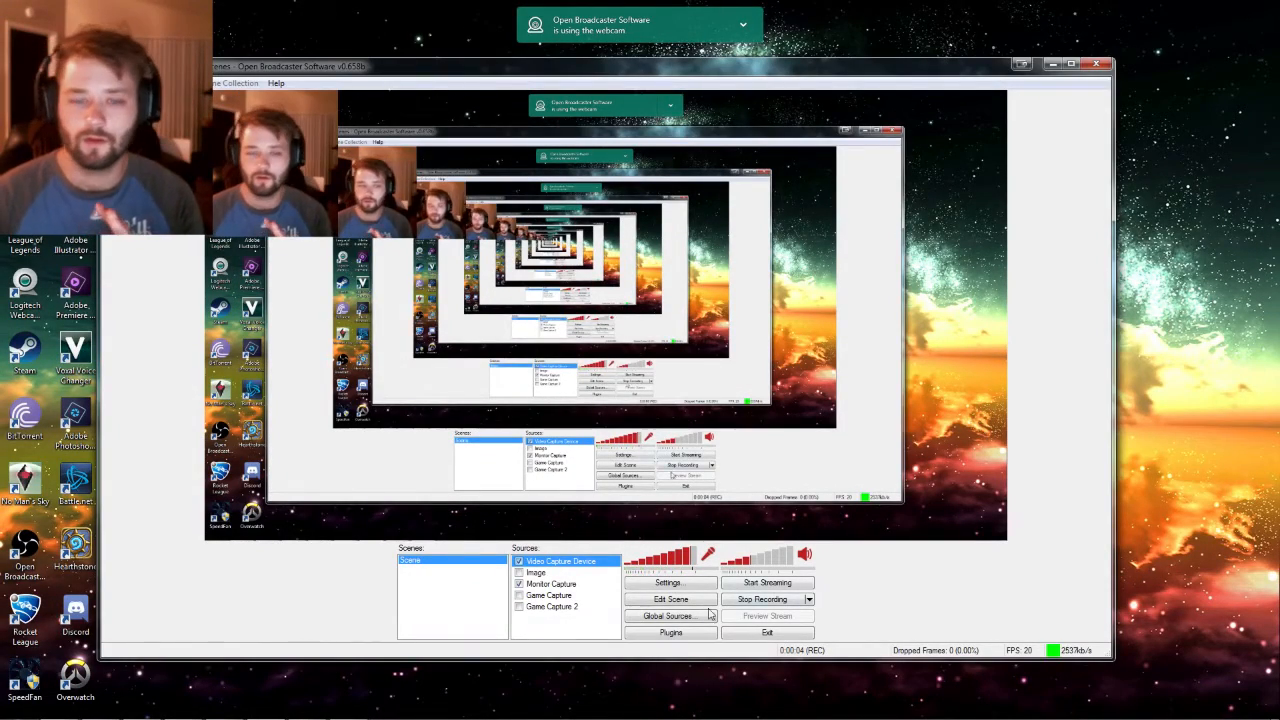
{"action": "left_click", "coordinate": [667, 582]}
{"action": "left_click_drag", "start_coordinate": [680, 136], "coordinate": [735, 38]}
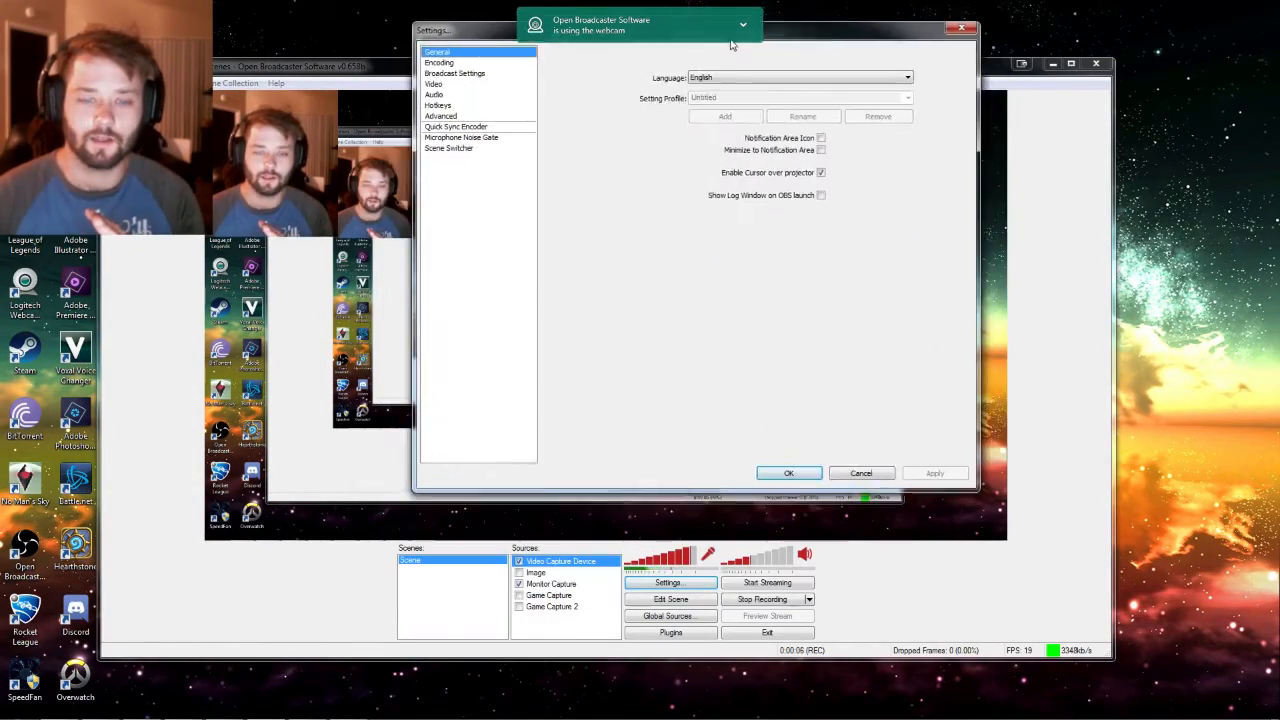
{"action": "left_click", "coordinate": [433, 97]}
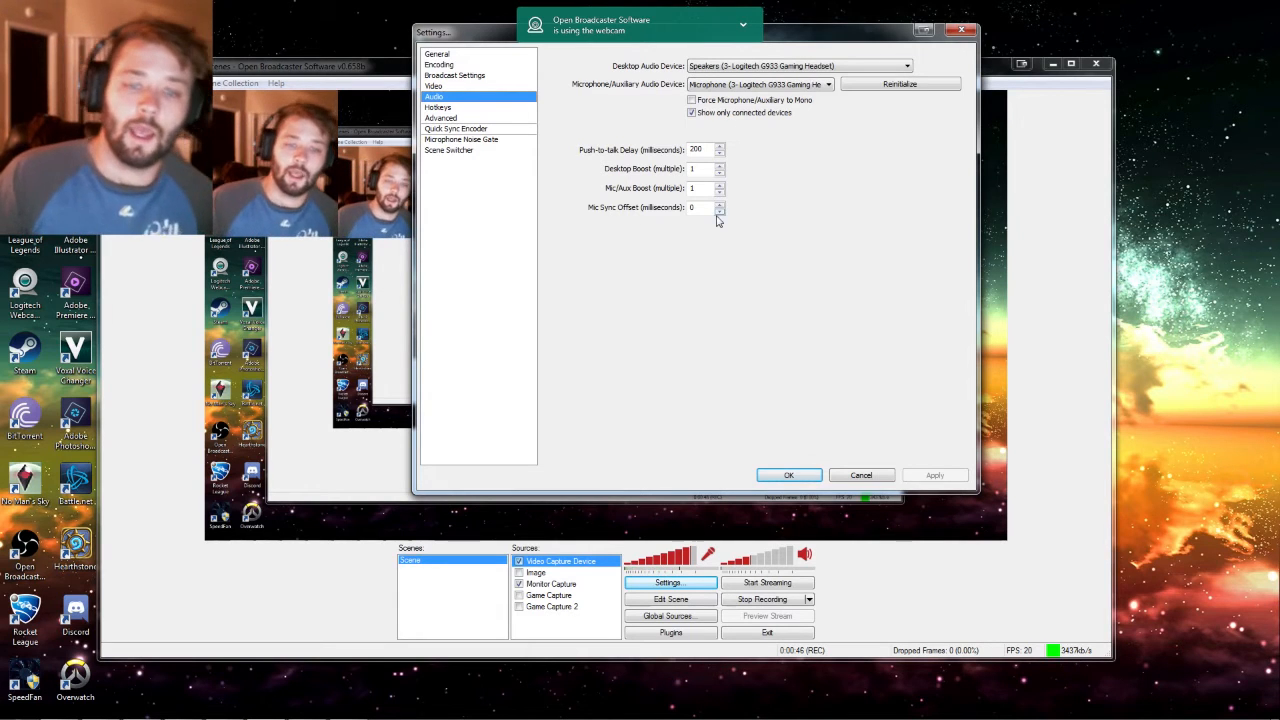
{"action": "left_click", "coordinate": [472, 140]}
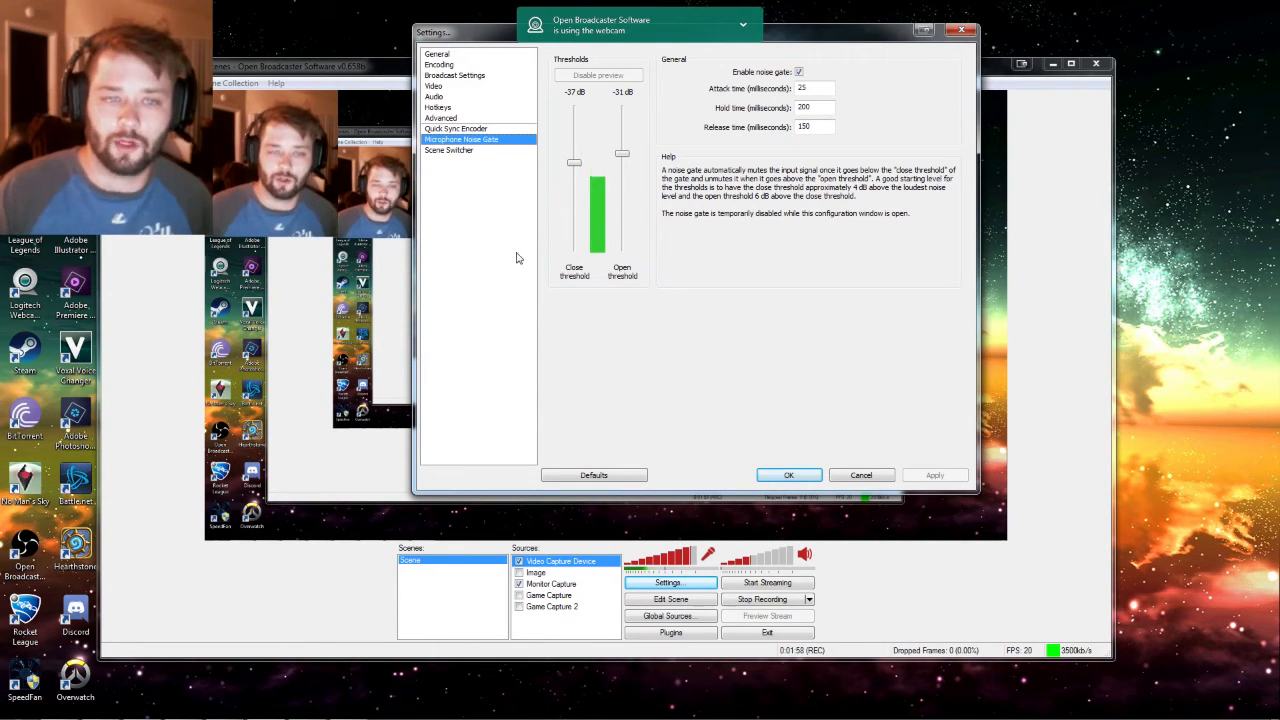
Choose the veryfast x264 CPU preset in the Advanced settings, and accept the settings.
{"action": "left_click", "coordinate": [444, 118]}
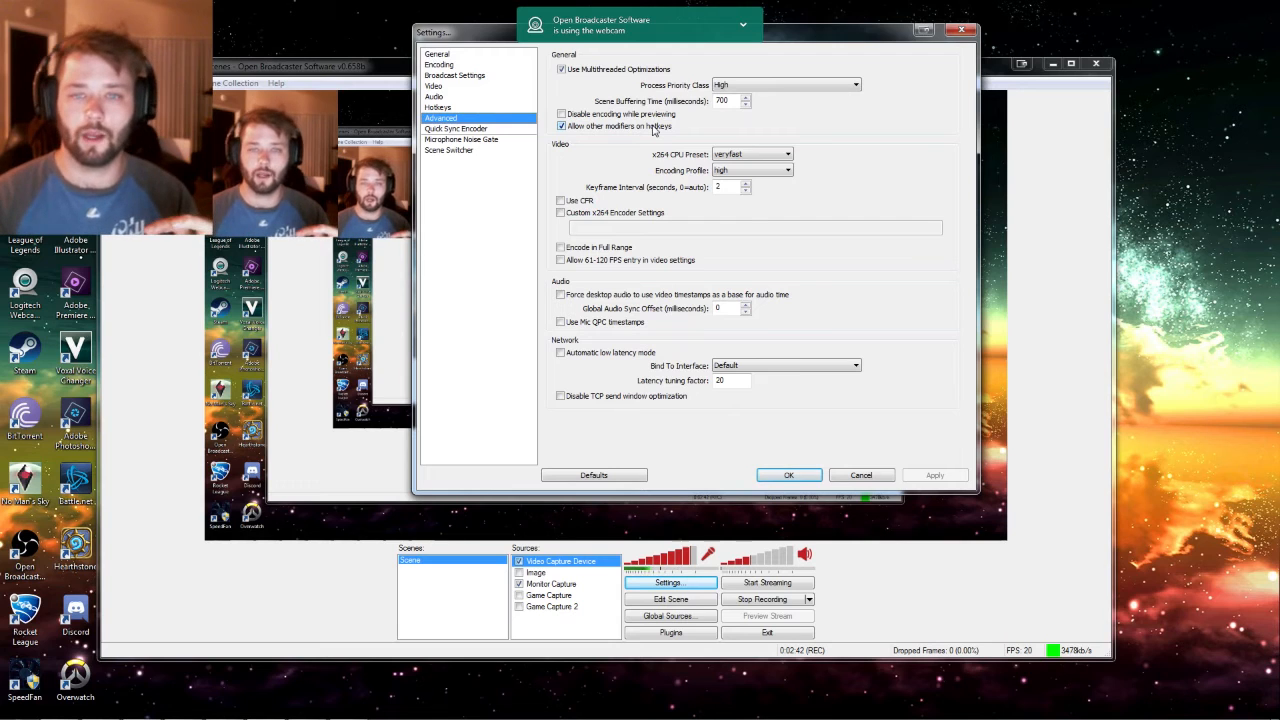
{"action": "left_click", "coordinate": [773, 157]}
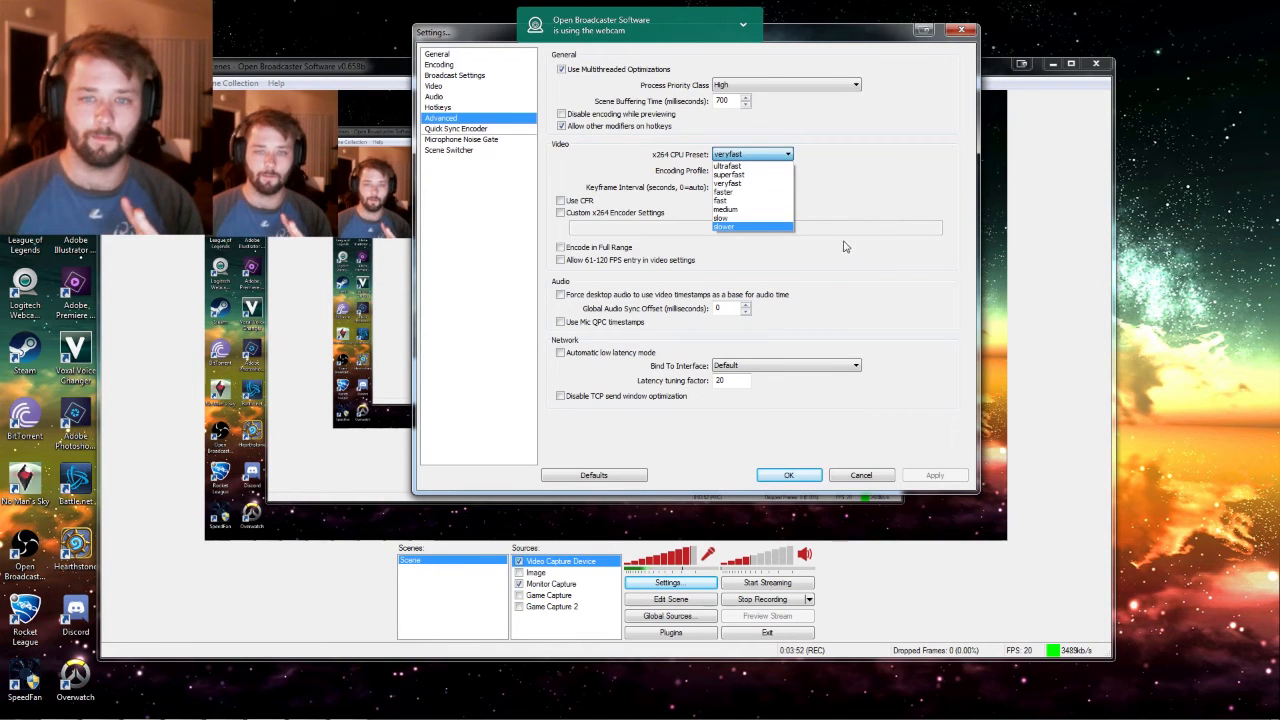
{"action": "left_click", "coordinate": [780, 184]}
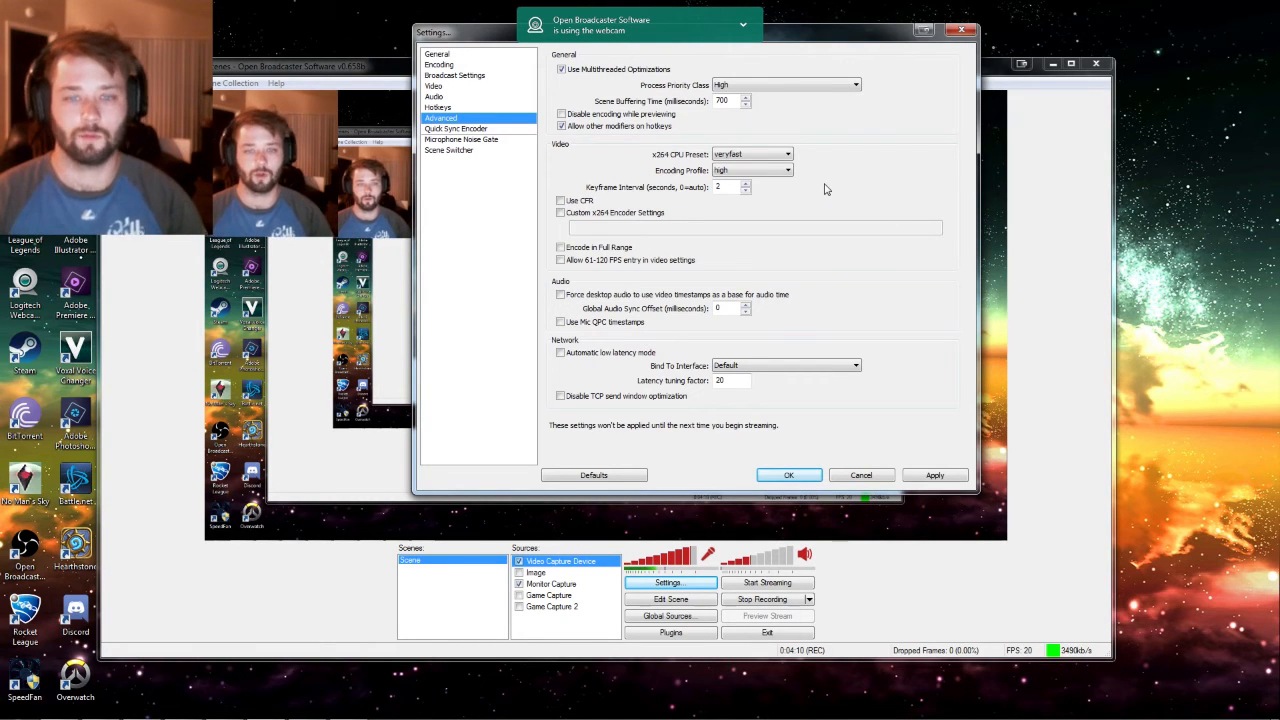
{"action": "left_click", "coordinate": [790, 475]}
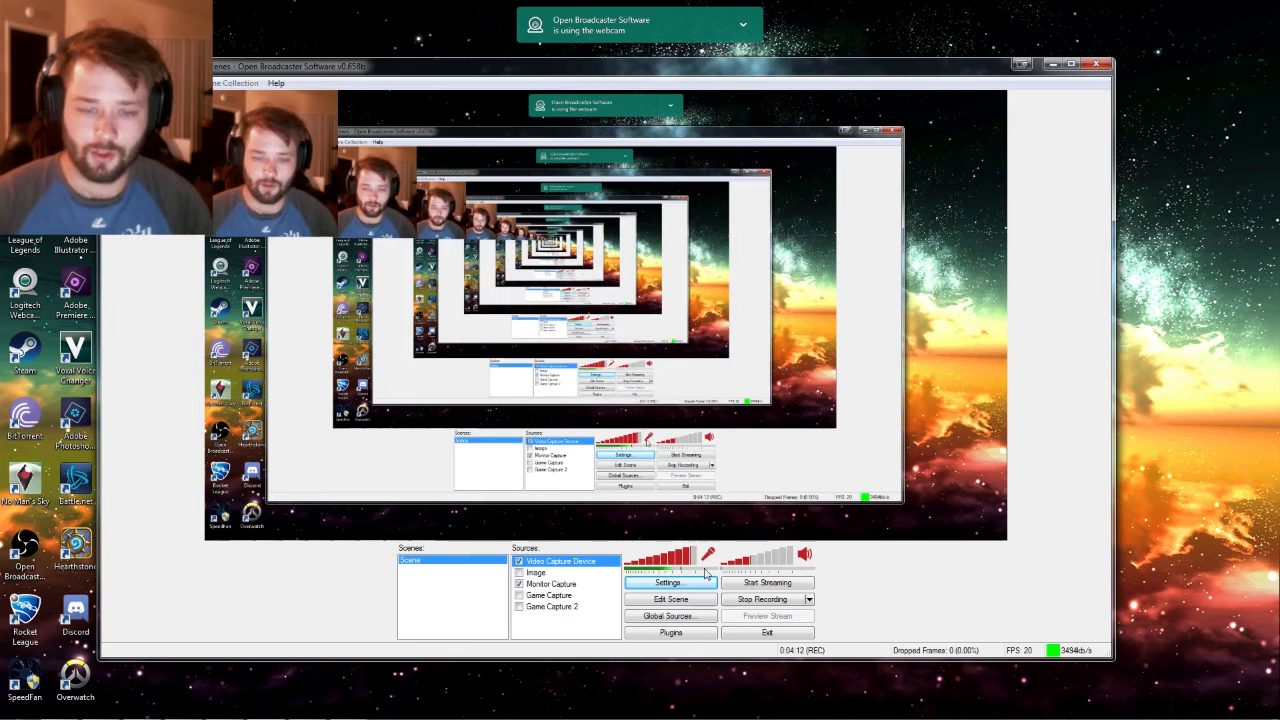
Open the properties of the Video Capture Device source.
{"action": "right_click", "coordinate": [580, 562]}
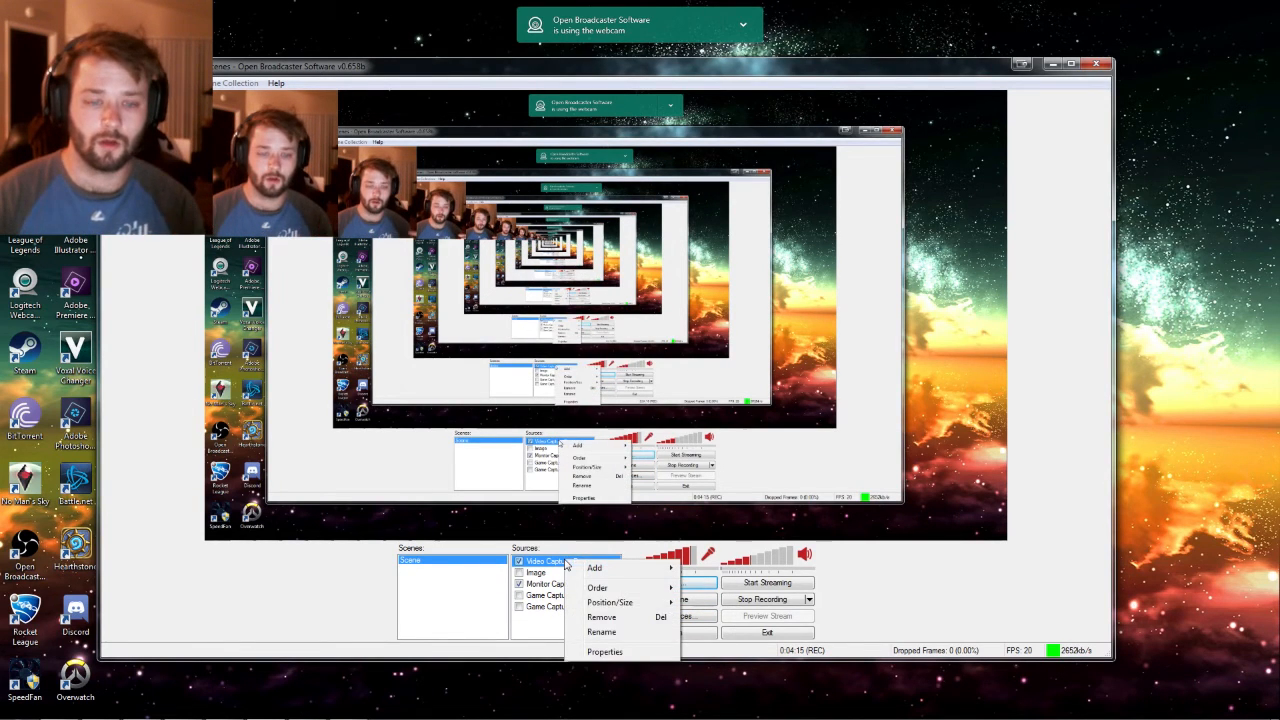
{"action": "left_click", "coordinate": [613, 656]}
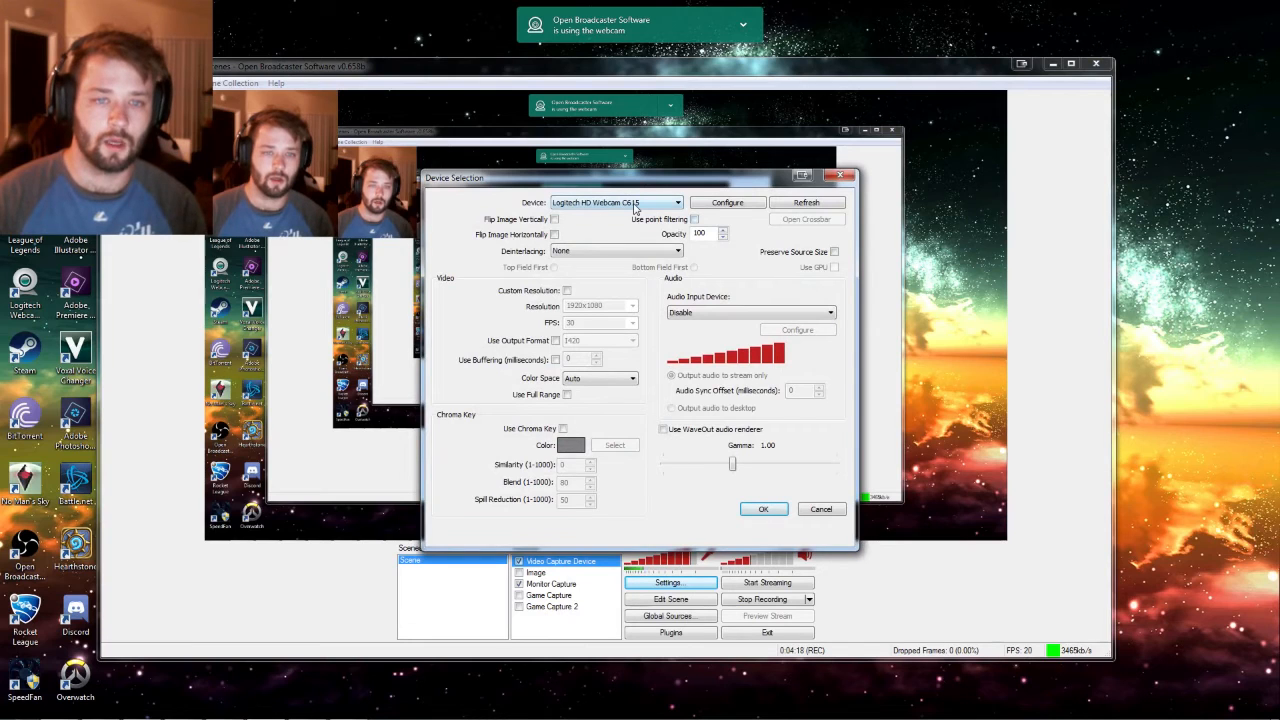